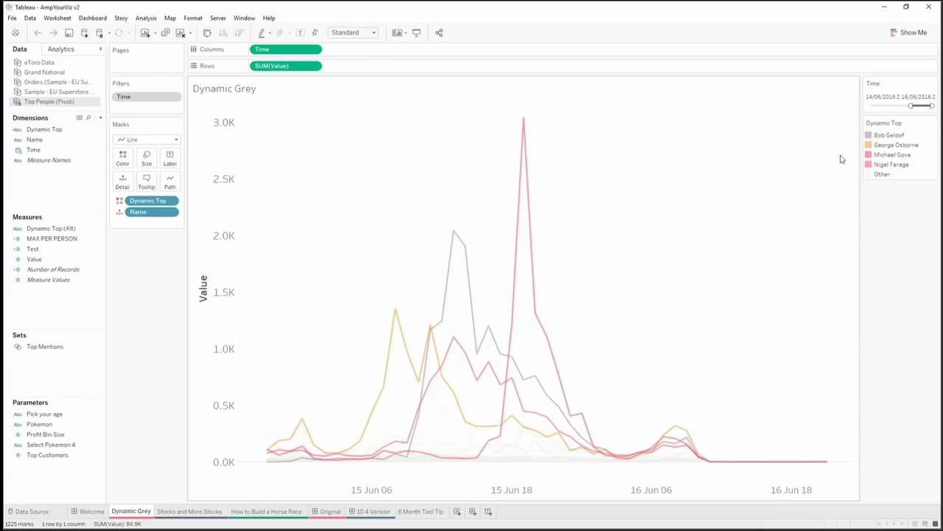
# Step: Highlight the lines of the named people in the Dynamic Top legend one after another, then clear the highlight
pyautogui.click(887, 139)
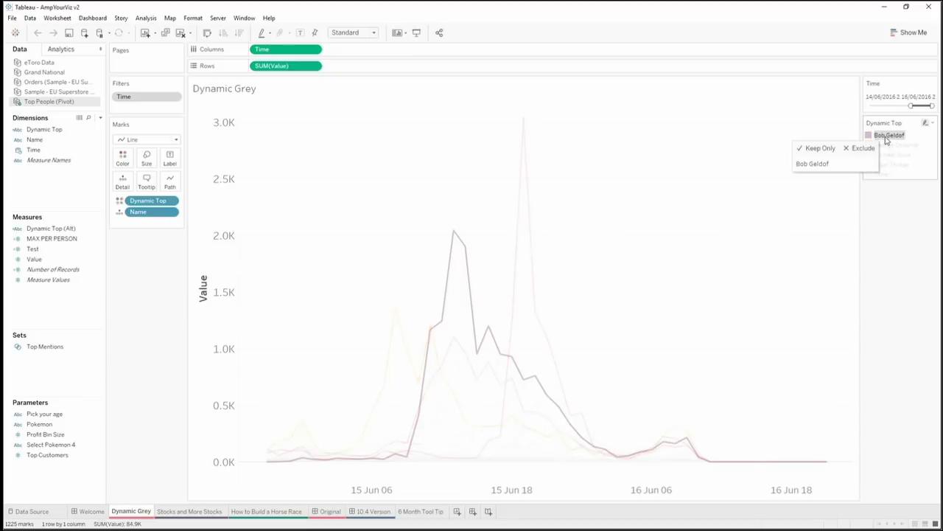
pyautogui.press('Down')
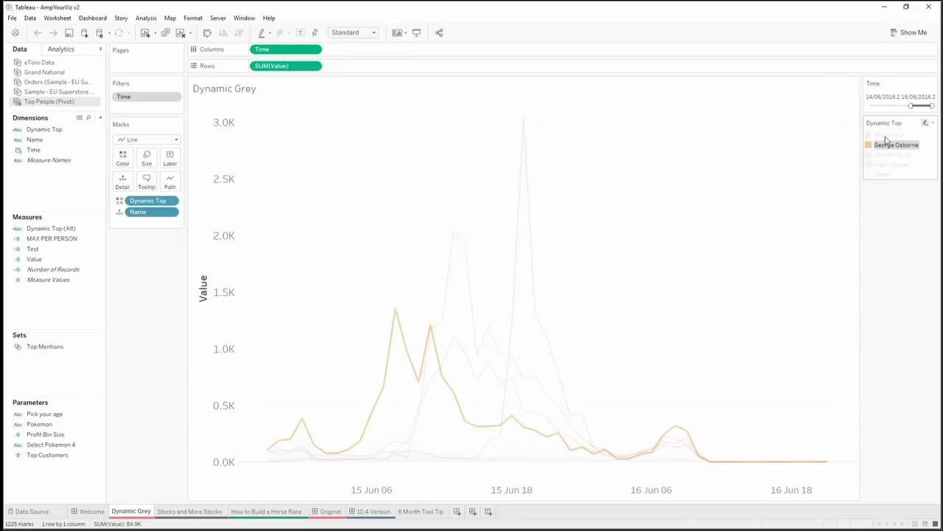
pyautogui.press('Down')
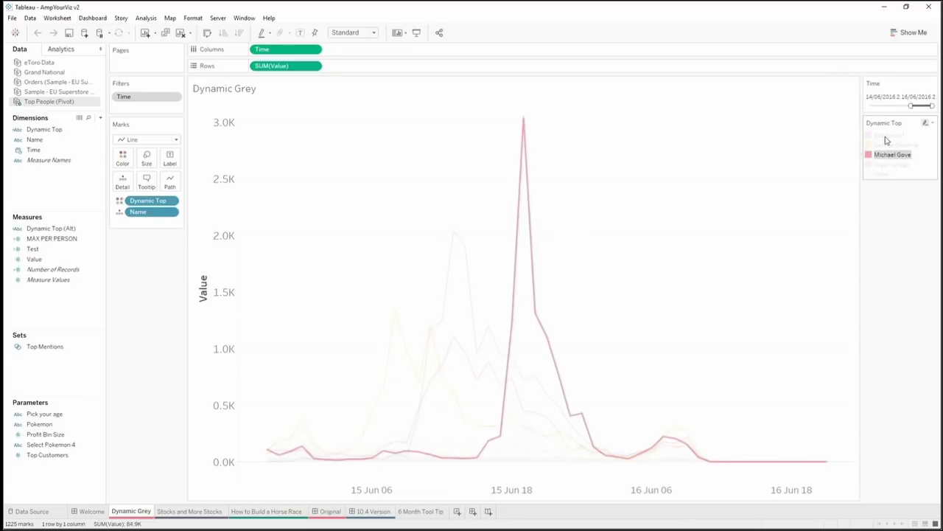
pyautogui.press('Down')
pyautogui.press('Up')
pyautogui.press('Up')
pyautogui.press('Up')
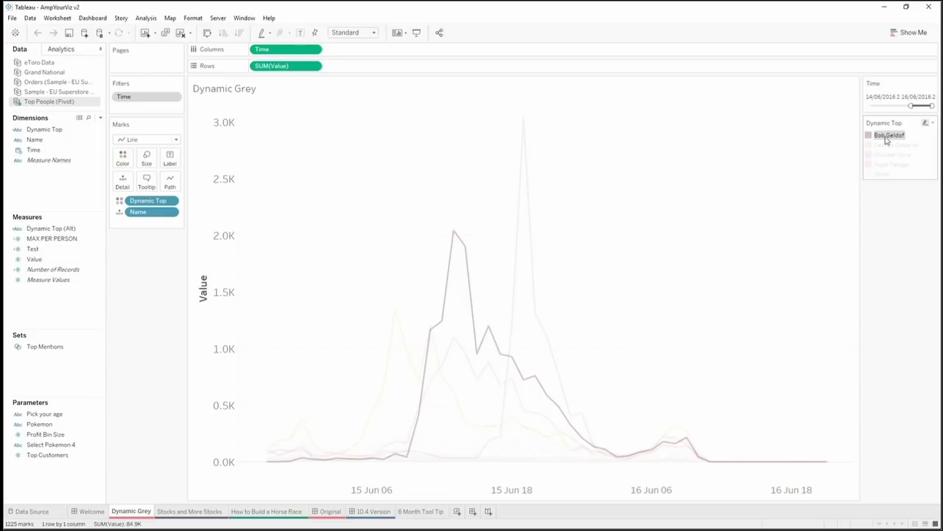
pyautogui.click(887, 137)
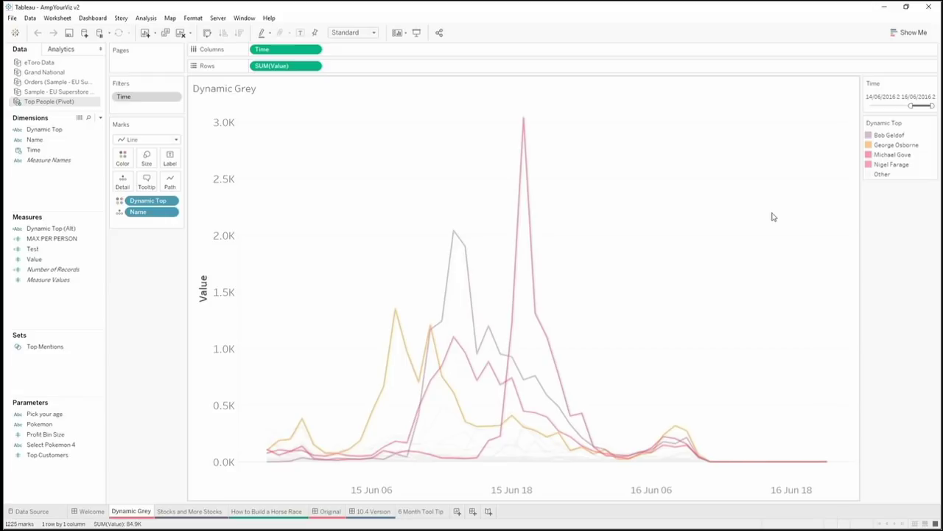
# Step: Compare the highlighted top people's lines for 10 to 12 June 2016, then return the Time filter to 14 to 16 June 2016
pyautogui.moveTo(926, 107); pyautogui.dragTo(890, 101)
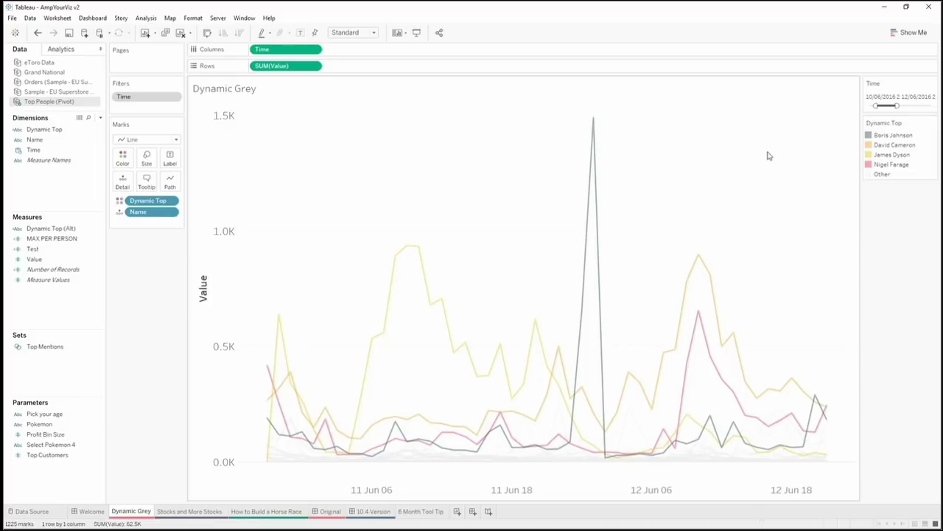
pyautogui.click(893, 138)
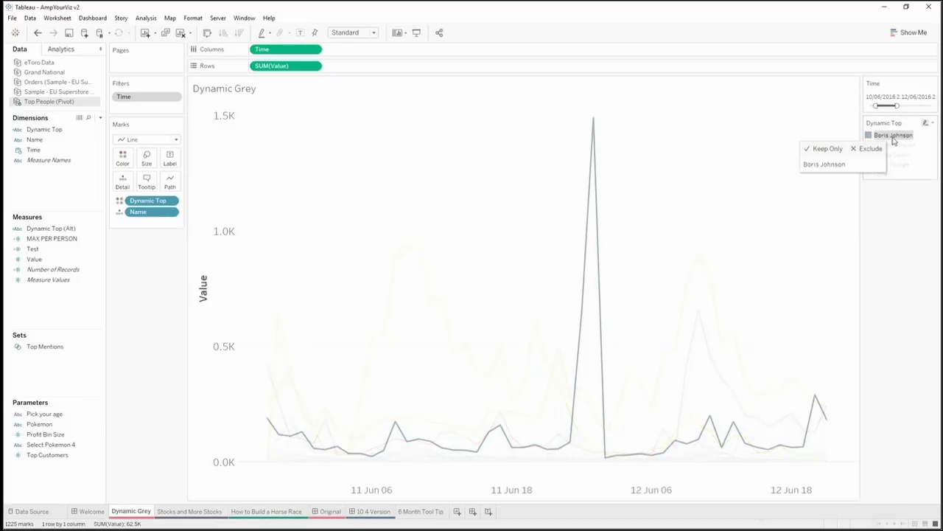
pyautogui.click(894, 142)
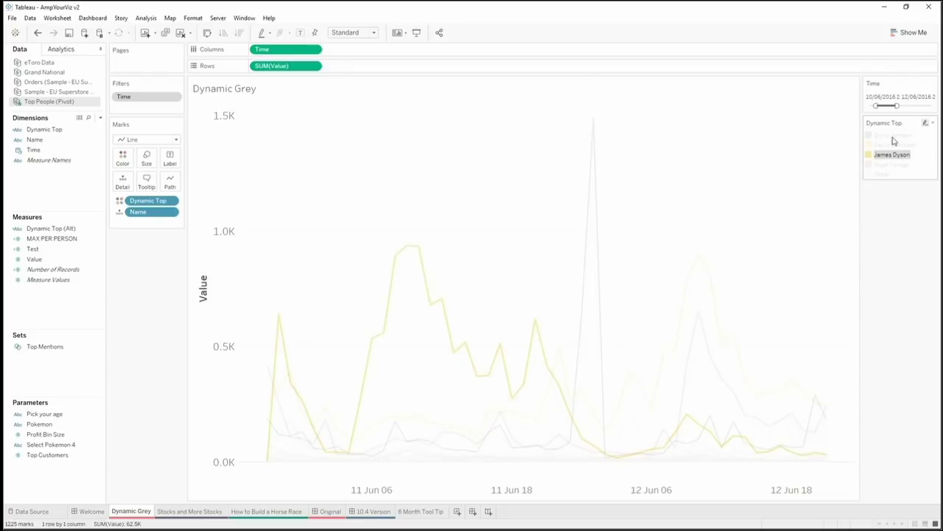
pyautogui.press('Down')
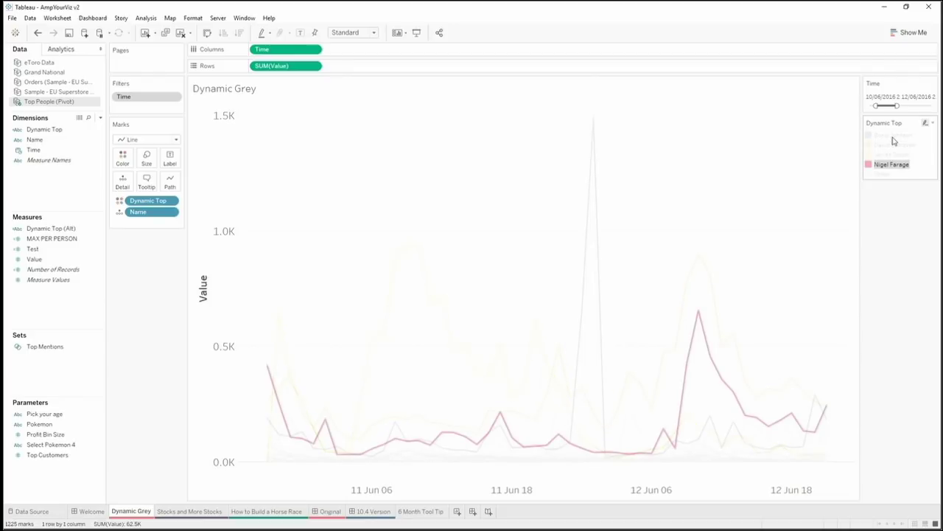
pyautogui.click(888, 167)
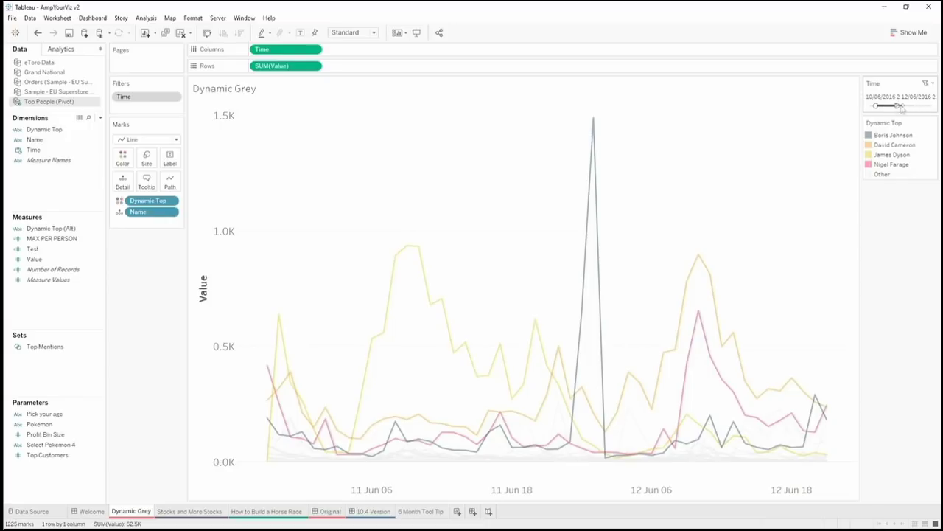
pyautogui.moveTo(886, 107); pyautogui.dragTo(921, 117)
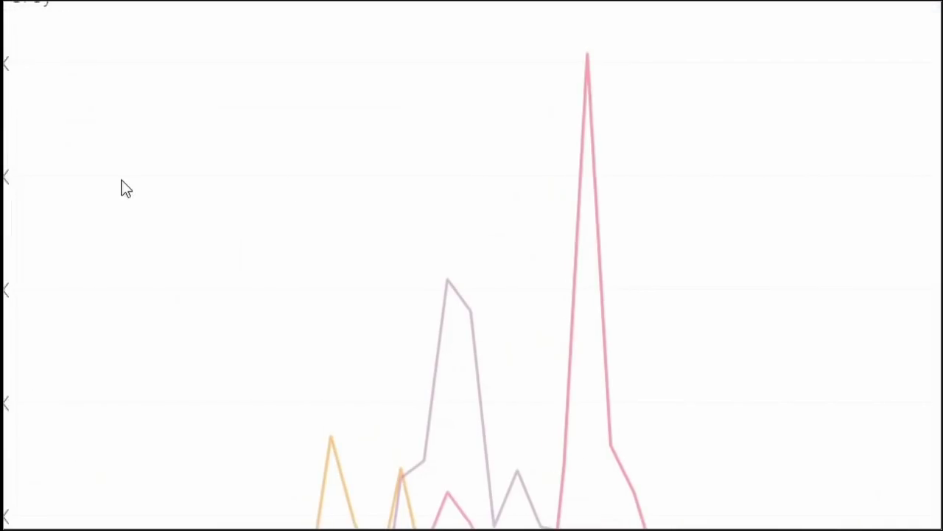
# Step: Review the formula of the Dynamic Top calculated field and its Top Mentions reference, then close the calculation without changes
pyautogui.click(76, 148)
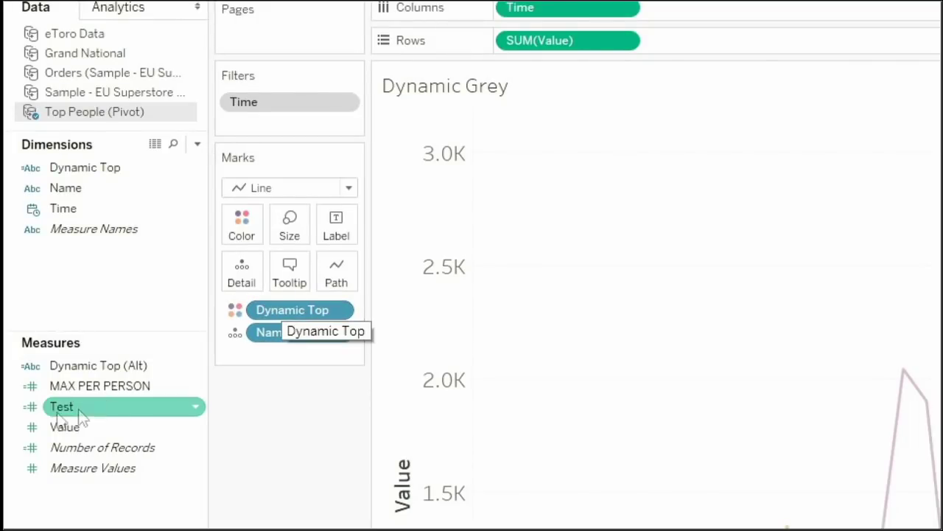
pyautogui.rightClick(68, 166)
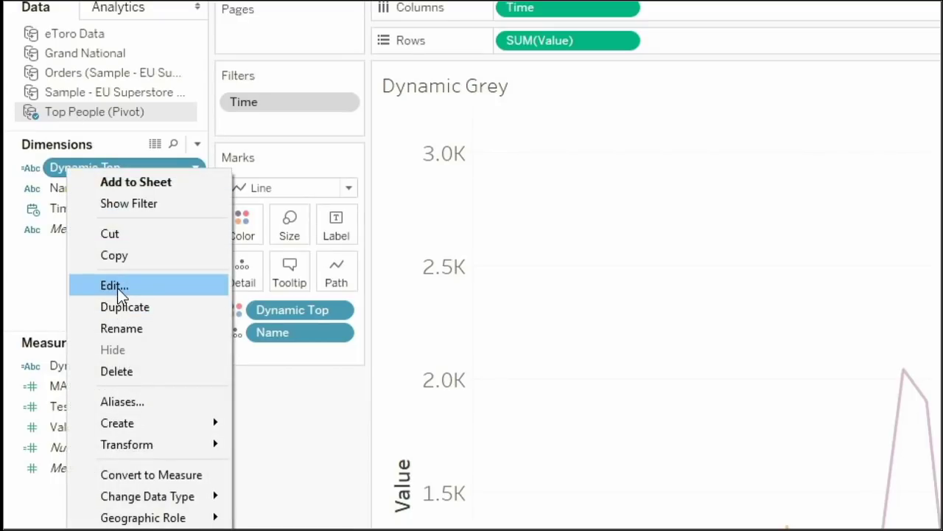
pyautogui.click(118, 287)
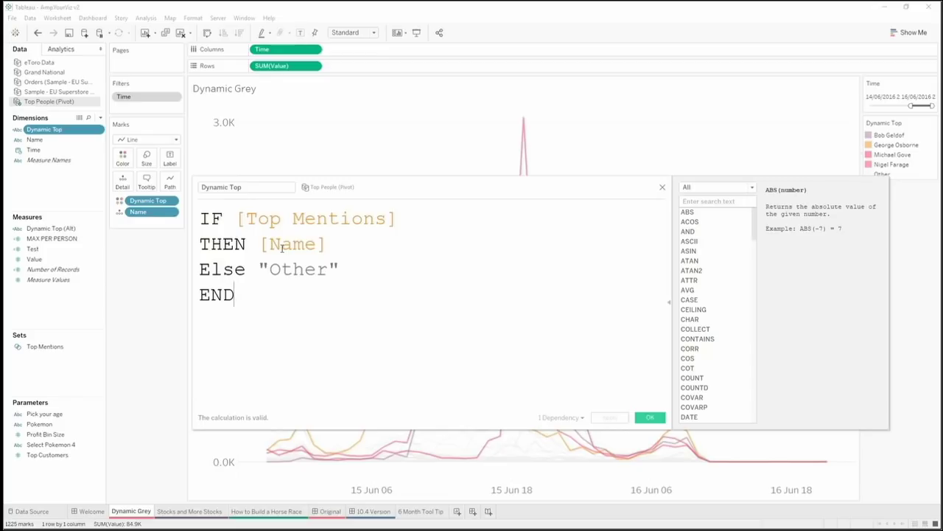
pyautogui.click(290, 215)
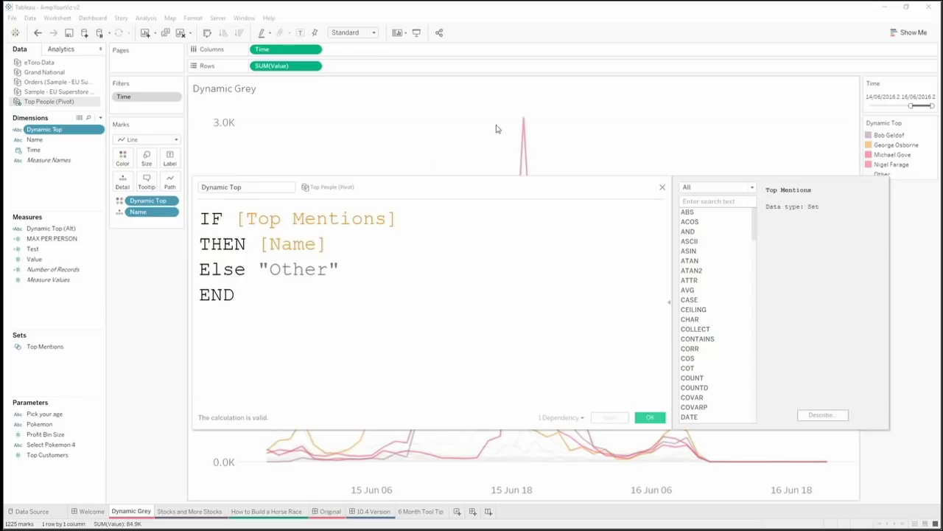
pyautogui.click(662, 188)
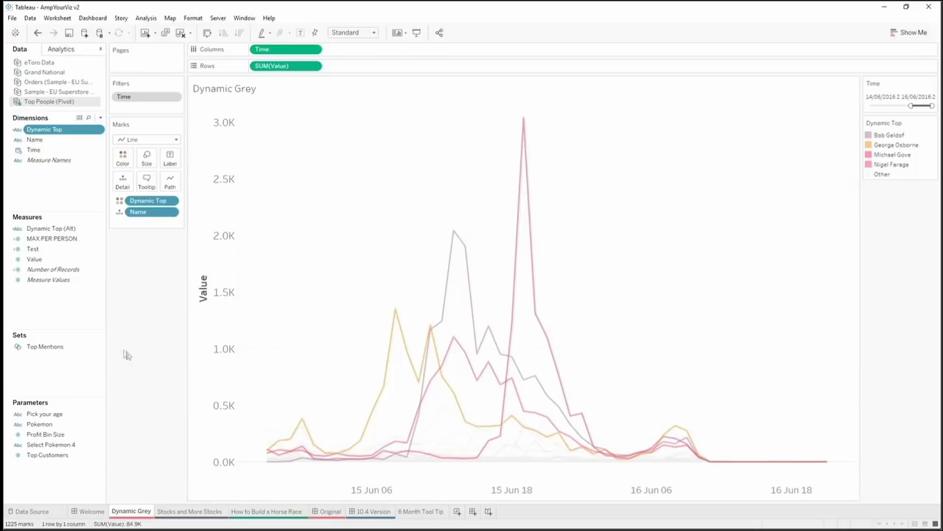
# Step: Examine how the Top Mentions set is defined by its top-by-field condition, then close it without changes
pyautogui.rightClick(82, 347)
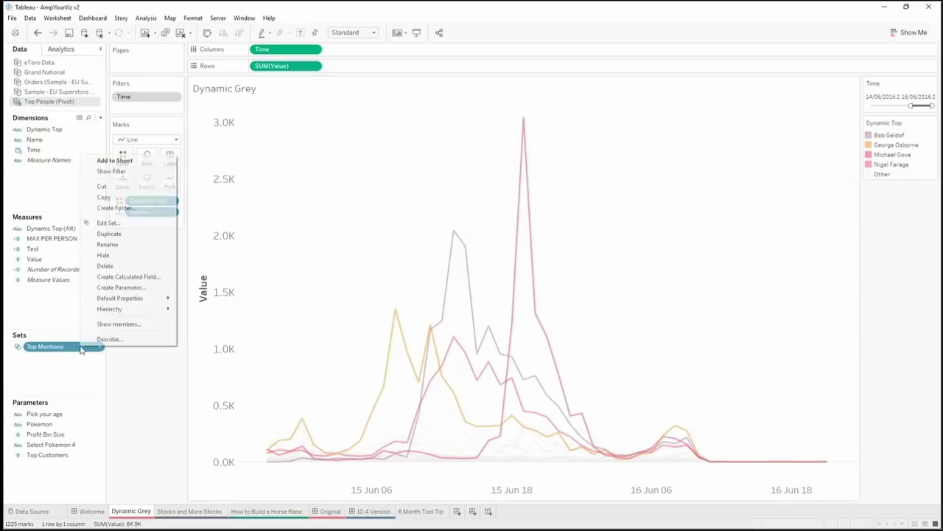
pyautogui.click(136, 227)
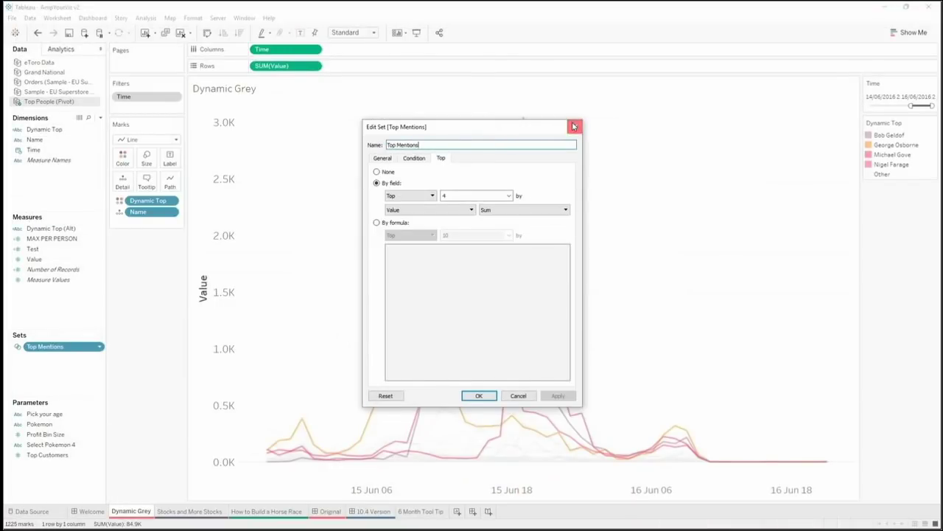
pyautogui.click(574, 126)
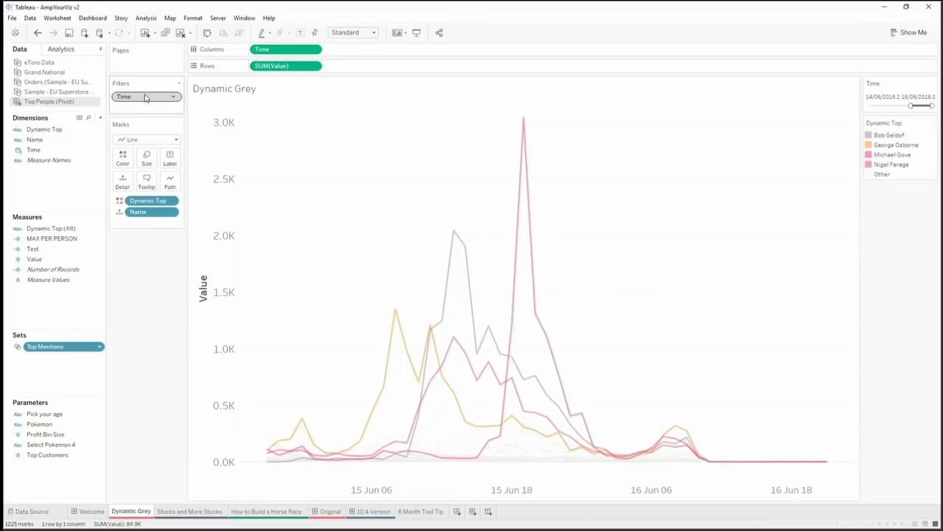
pyautogui.hotkey('alt', 'Tab')
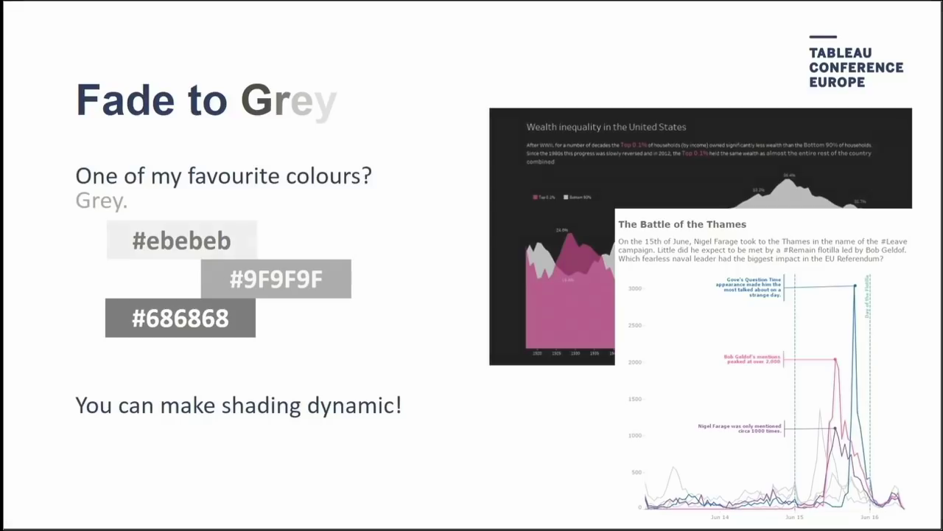
pyautogui.press('Right')
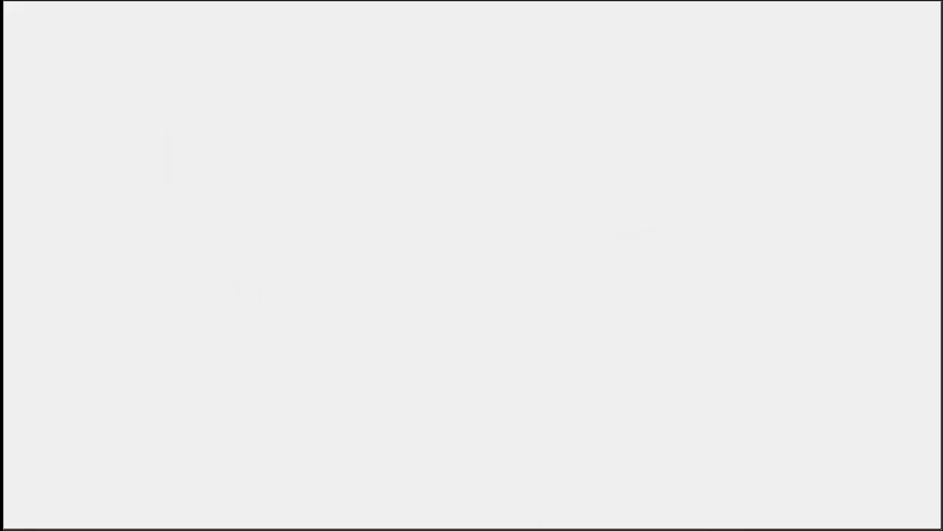
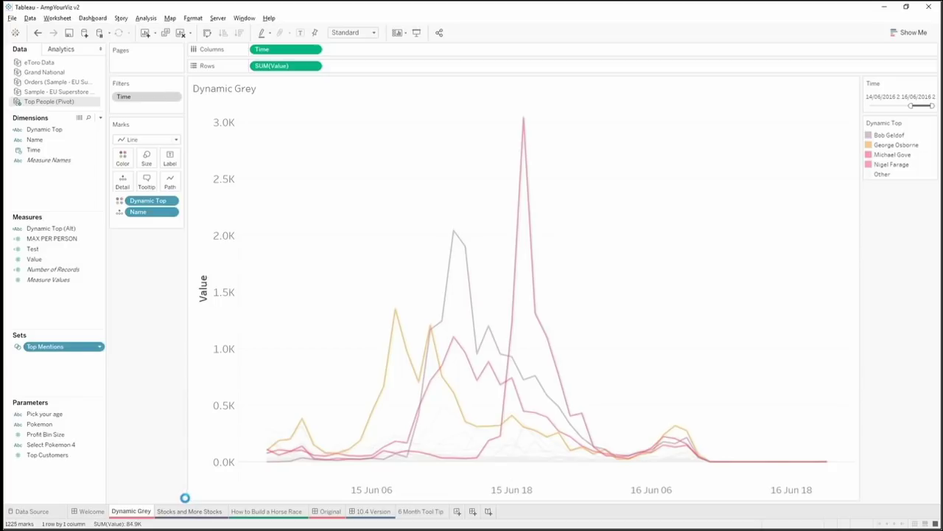
# Step: On the Stocks and More Stocks worksheet, select all Whitbread marks through the tooltip of one Whitbread point, then clear the selection
pyautogui.hotkey('ctrl', 'Tab')
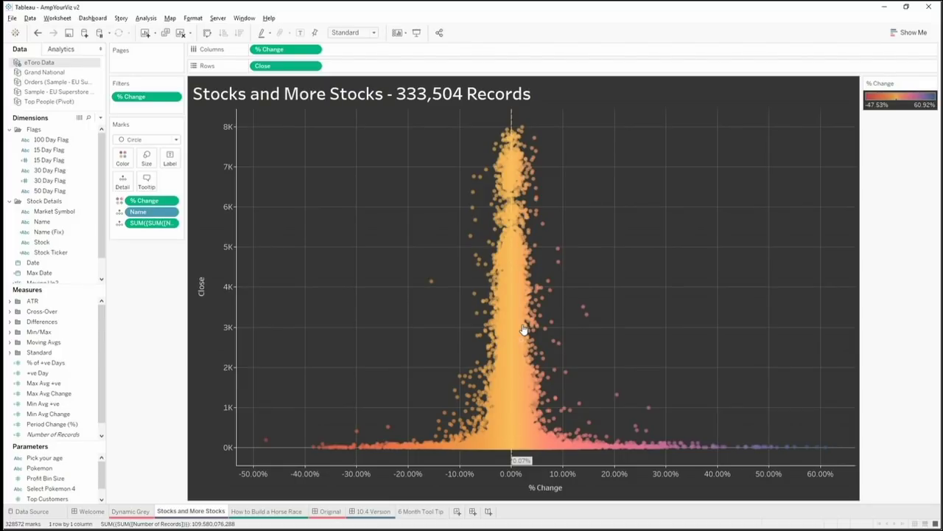
pyautogui.moveTo(548, 286)
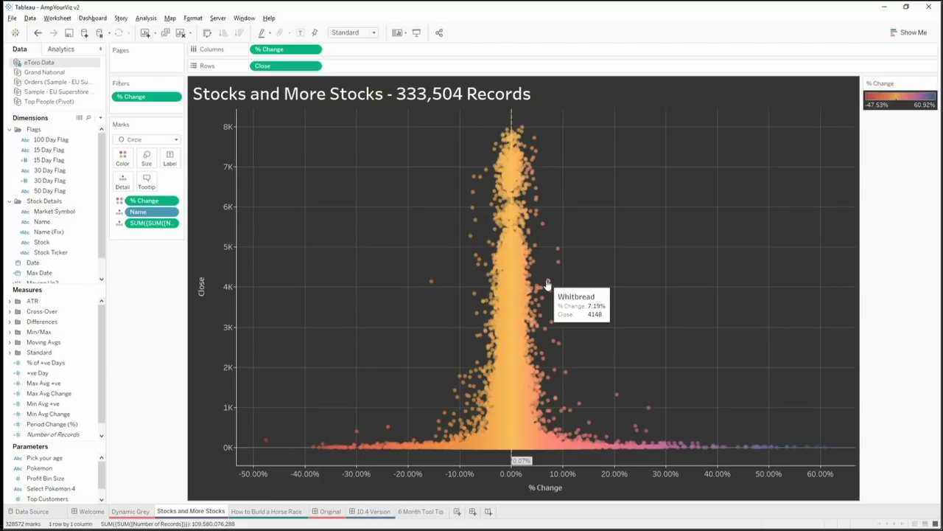
pyautogui.click(547, 285)
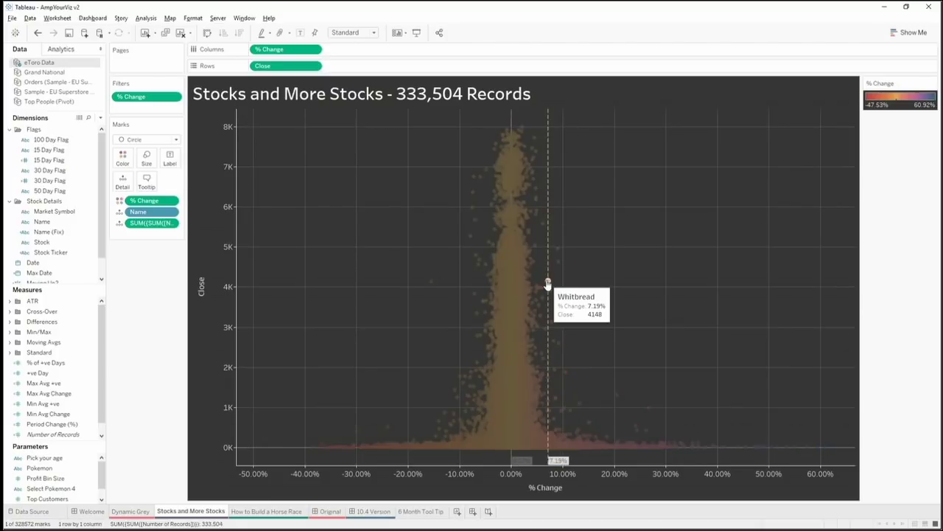
pyautogui.click(583, 299)
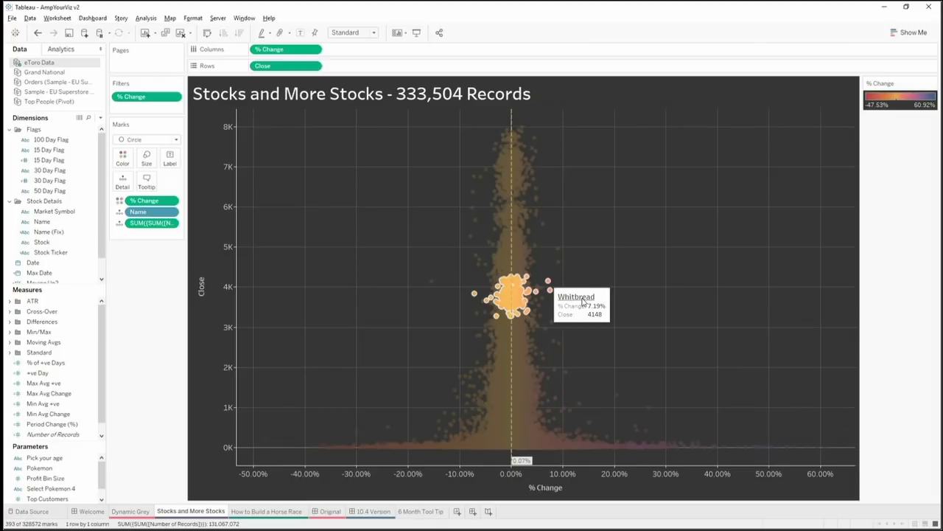
pyautogui.click(606, 236)
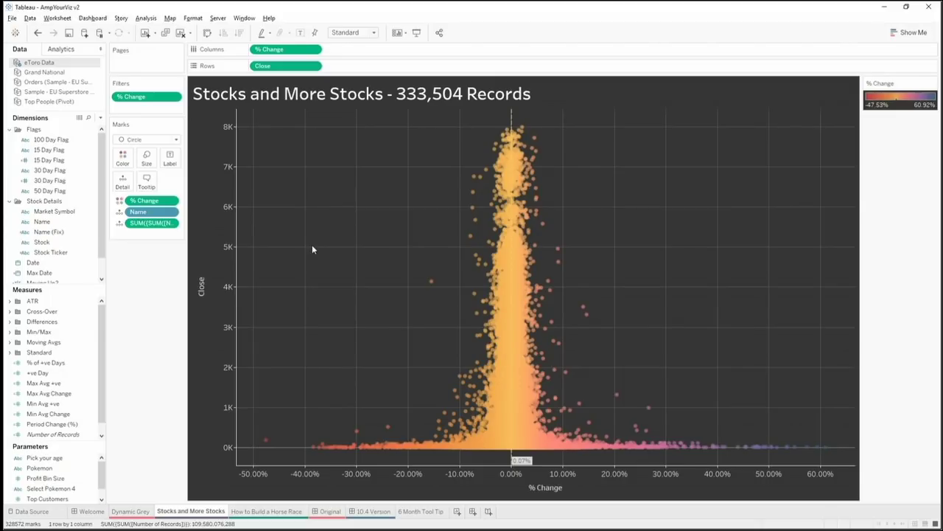
# Step: After viewing the 6 Month Tool Tip worksheet, insert it on a new line below Close in the Stocks and More Stocks tooltip
pyautogui.click(413, 513)
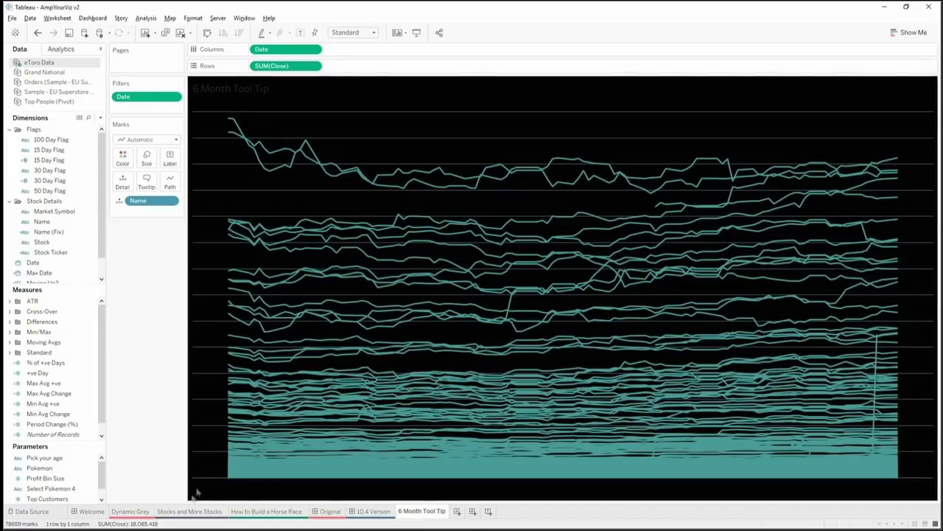
pyautogui.click(191, 512)
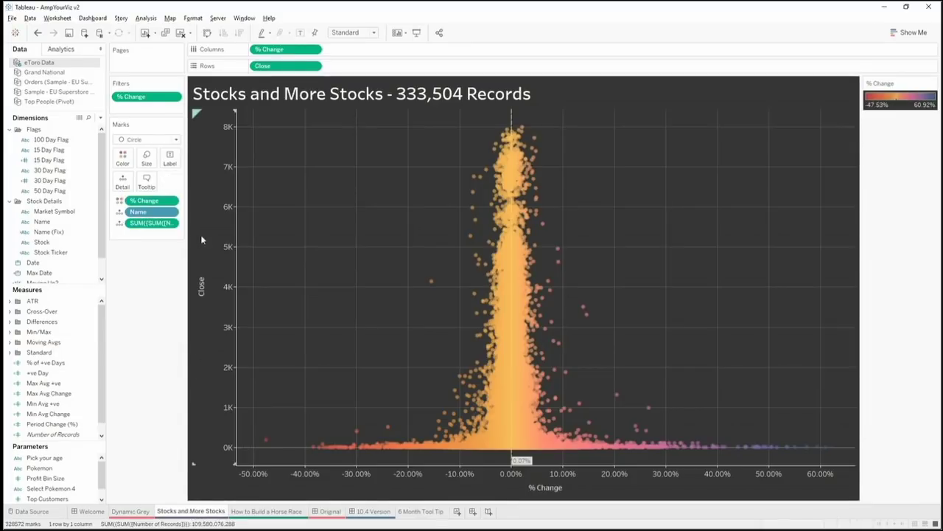
pyautogui.click(151, 187)
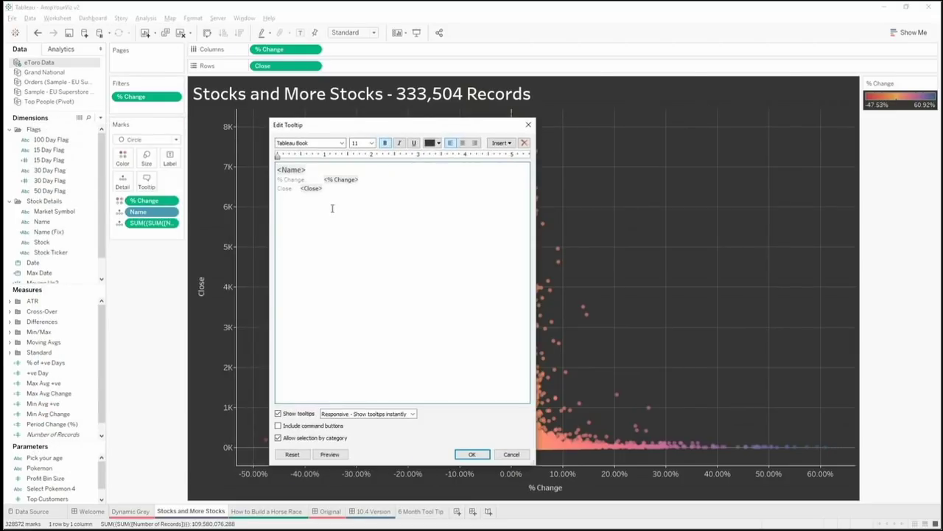
pyautogui.press('Return')
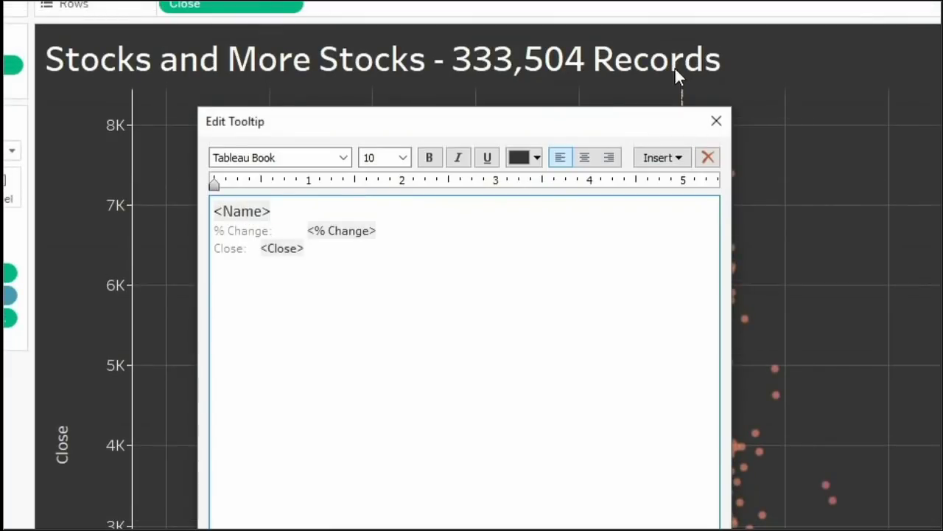
pyautogui.click(649, 160)
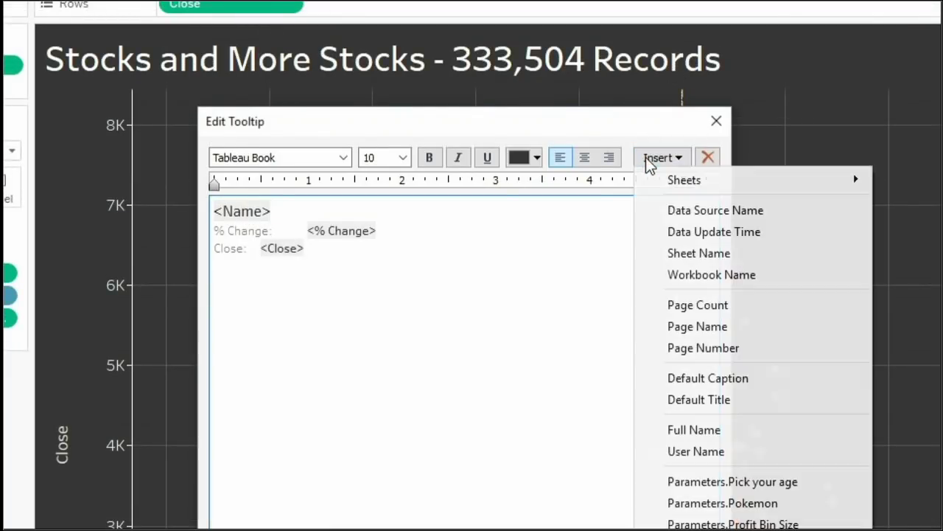
pyautogui.moveTo(686, 190)
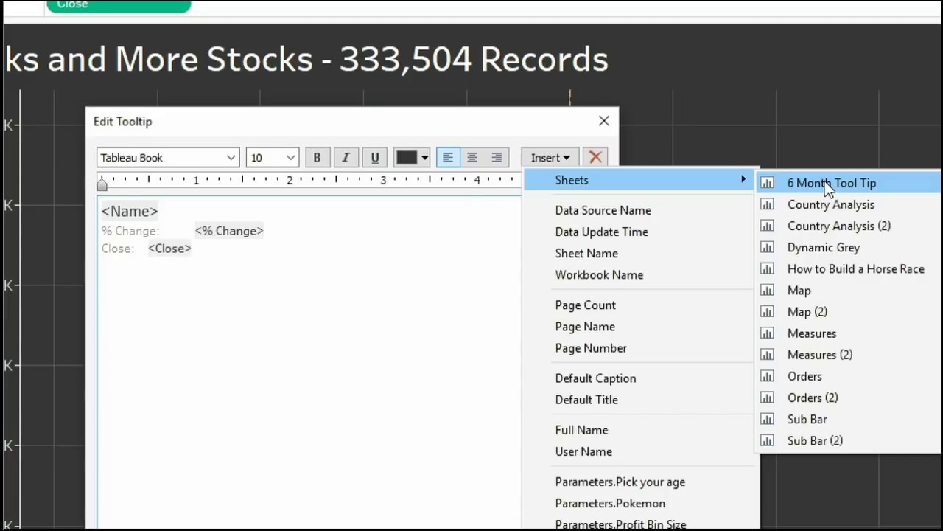
pyautogui.click(824, 182)
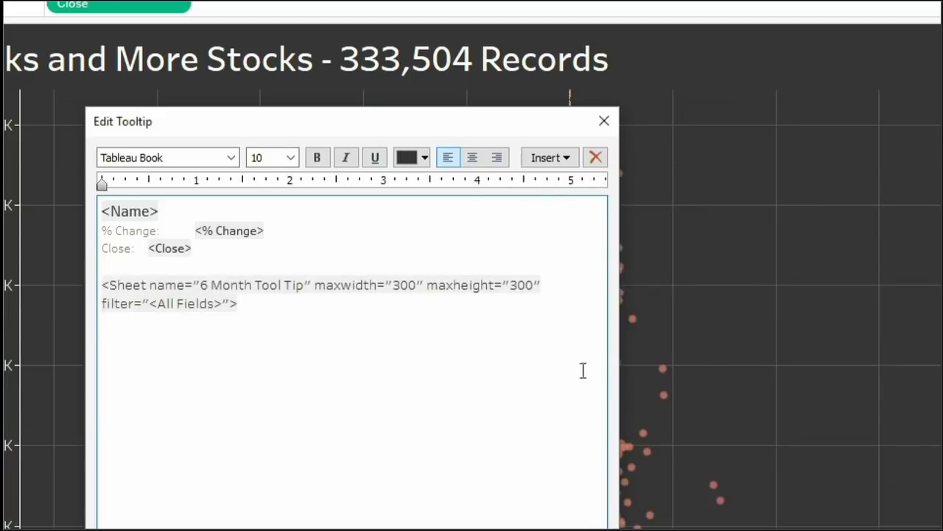
# Step: Set the maxheight of the embedded 6 Month Tool Tip sheet to 200 in the tooltip text
pyautogui.click(516, 284)
pyautogui.press('BackSpace')
pyautogui.write('2')
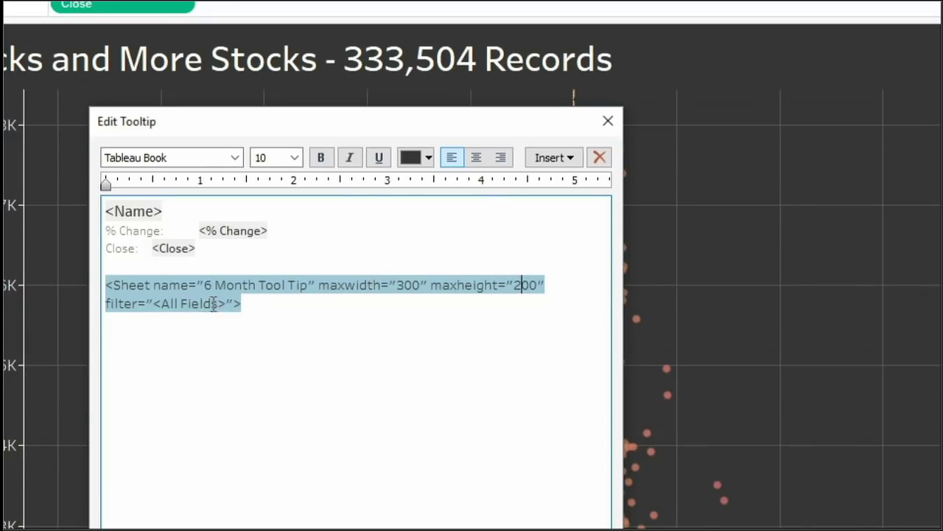
# Step: Restrict the embedded 6 Month Tool Tip sheet's filter to <Name> instead of all fields and apply the tooltip changes
pyautogui.moveTo(219, 303); pyautogui.dragTo(161, 302)
pyautogui.write('Name')
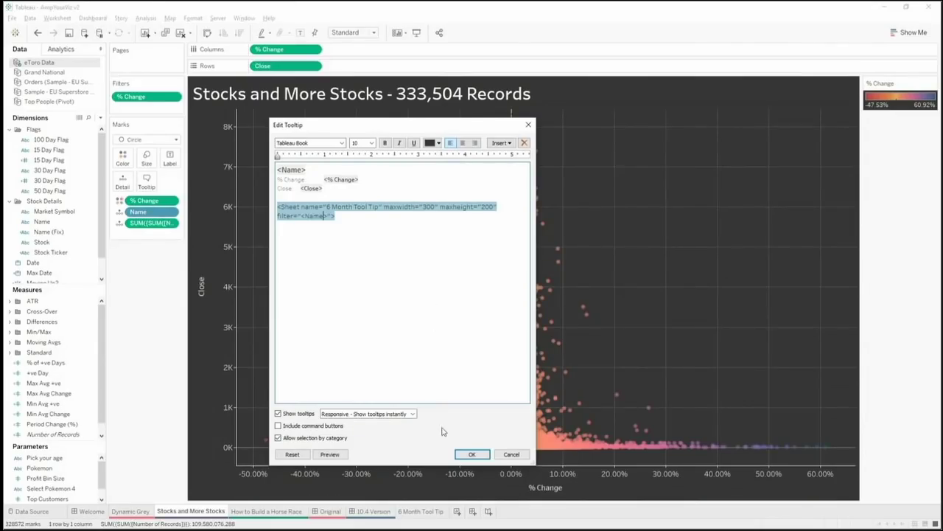
pyautogui.click(472, 454)
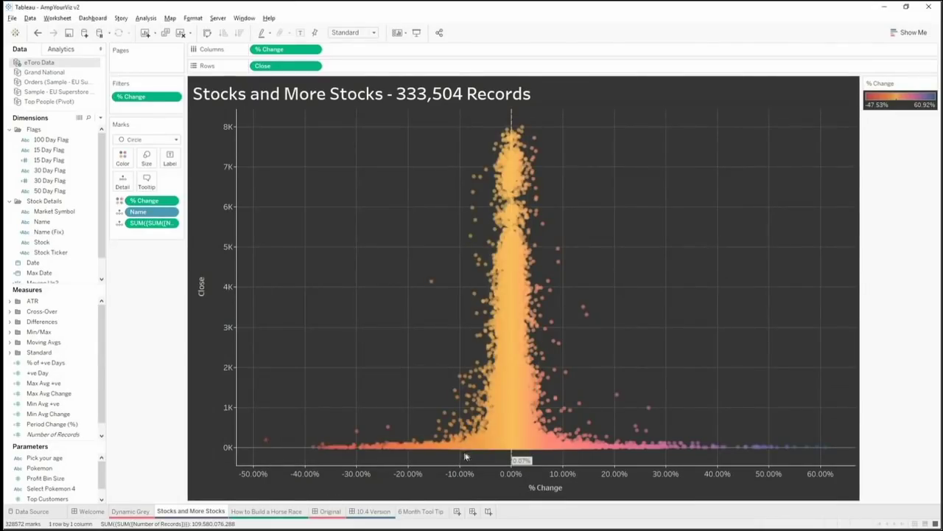
# Step: View the embedded chart in the Johnson Matthey point's tooltip, select all Johnson Matthey marks through its name, then clear the selection
pyautogui.moveTo(588, 320)
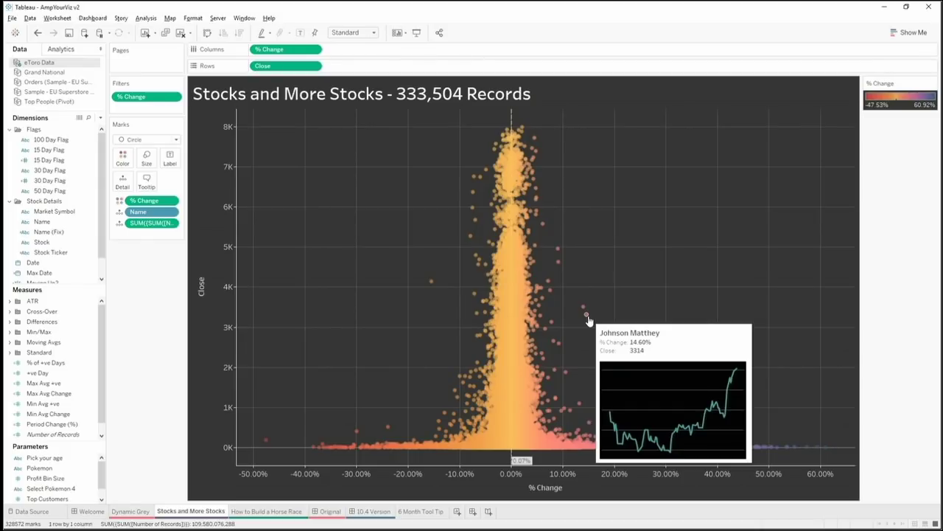
pyautogui.click(587, 315)
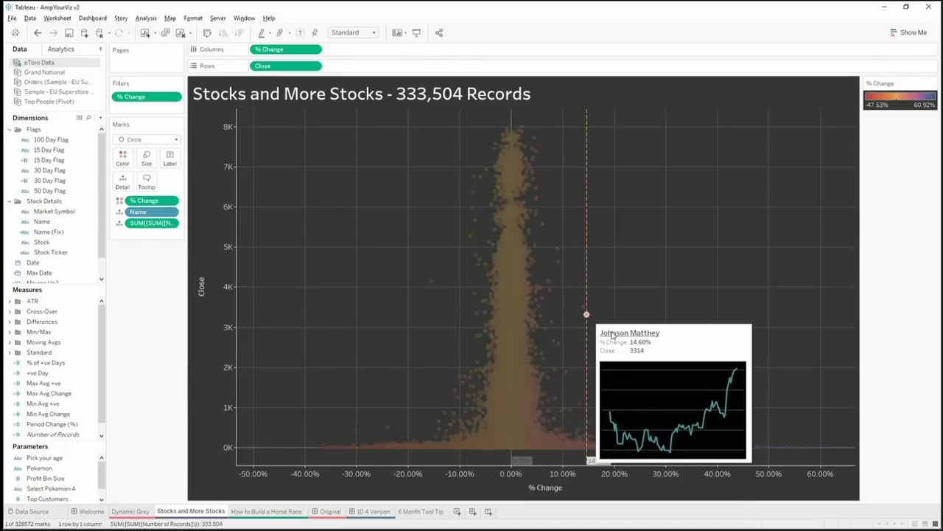
pyautogui.click(612, 335)
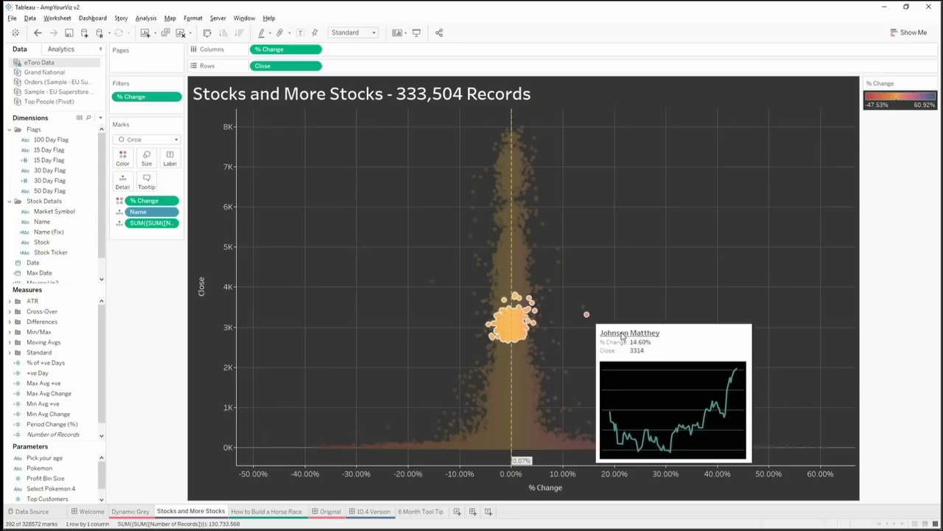
pyautogui.click(634, 302)
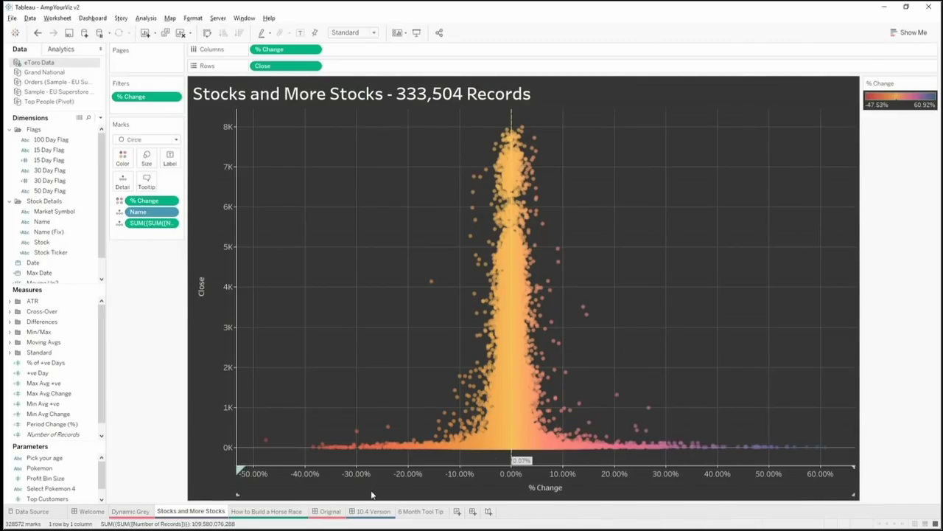
# Step: On the How to Build a Horse Race worksheet, add Horse Name from the Grand National data source as mark detail
pyautogui.click(305, 511)
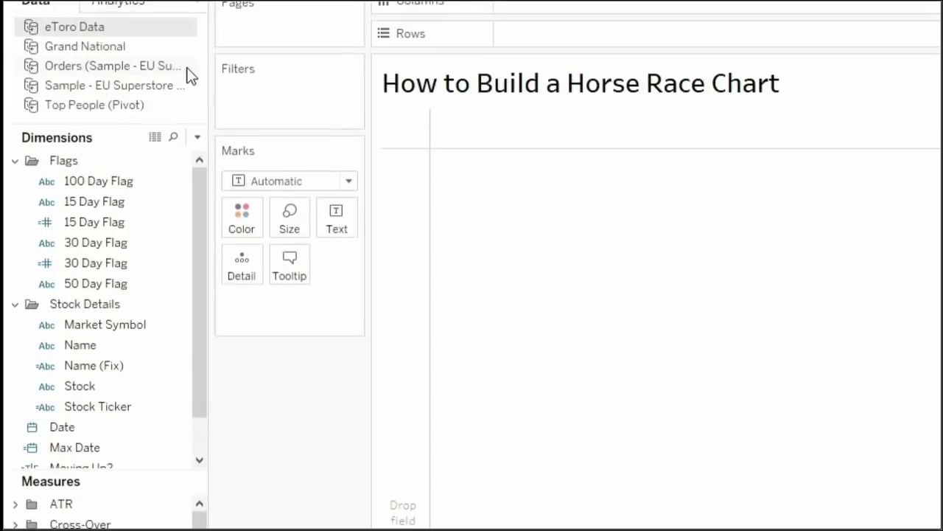
pyautogui.click(94, 68)
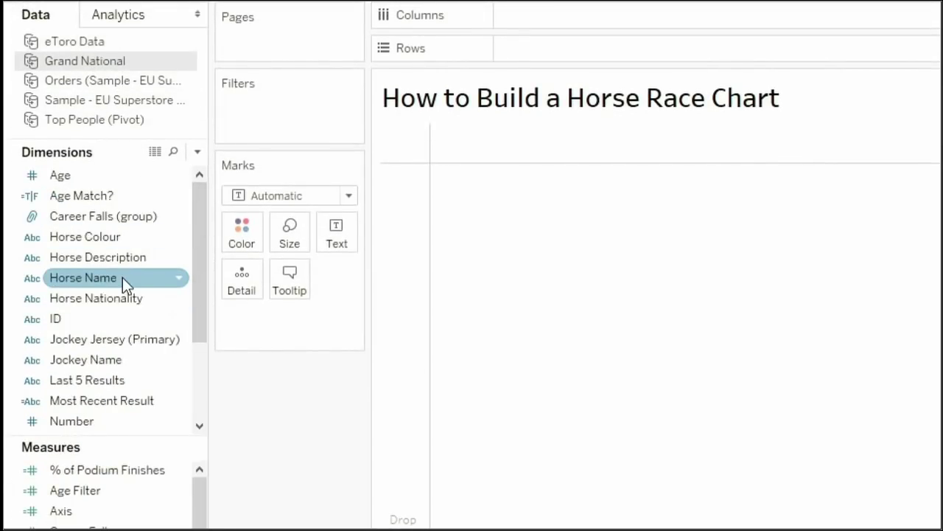
pyautogui.moveTo(120, 277); pyautogui.dragTo(246, 287)
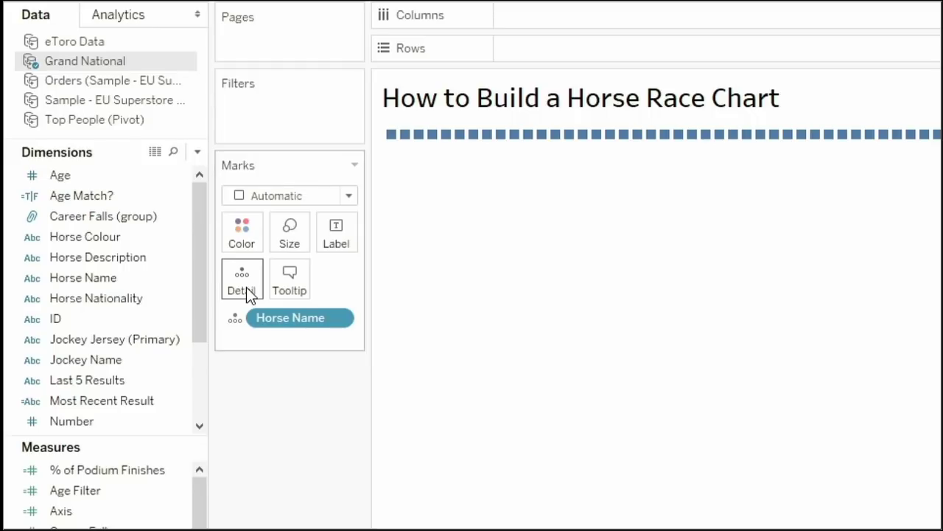
# Step: Place the Prize Money (Career) measure on Columns and change the mark type to Circle
pyautogui.moveTo(202, 196); pyautogui.dragTo(199, 282)
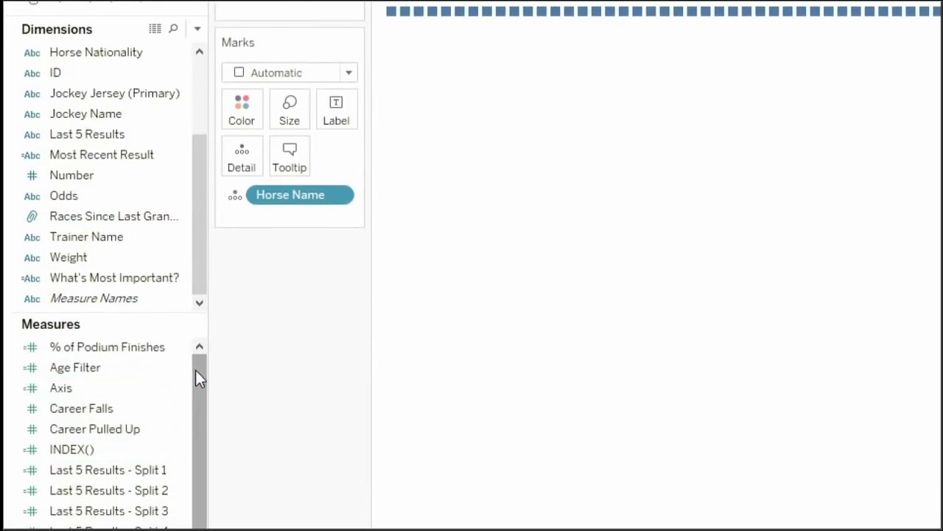
pyautogui.moveTo(203, 376); pyautogui.dragTo(199, 482)
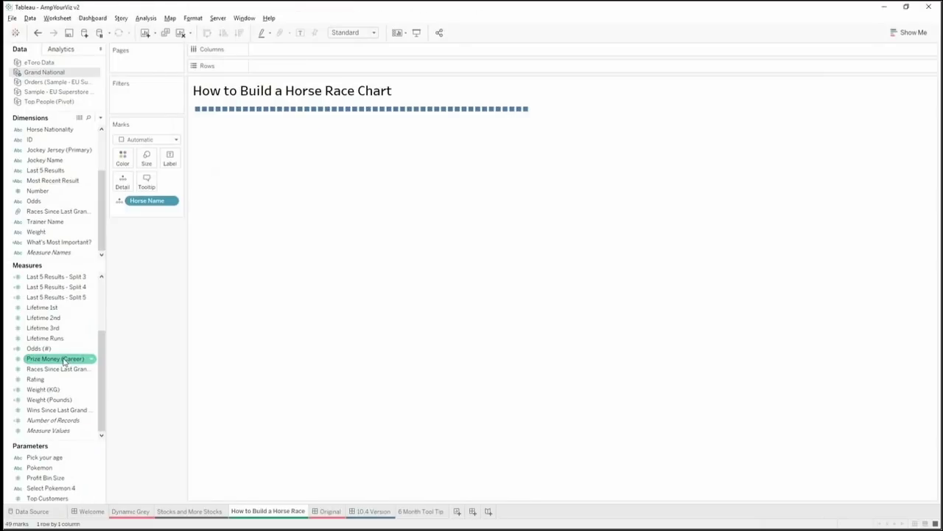
pyautogui.moveTo(63, 361); pyautogui.dragTo(298, 53)
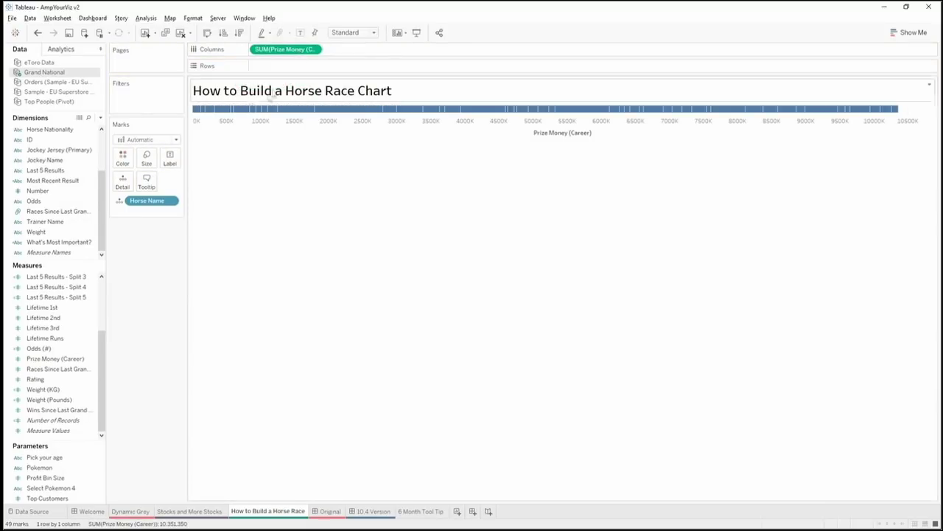
pyautogui.click(167, 140)
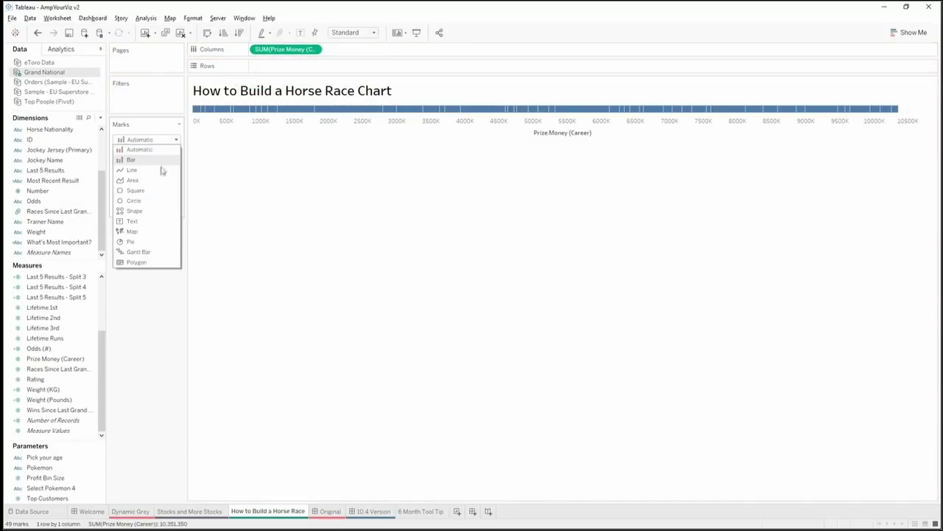
pyautogui.click(158, 200)
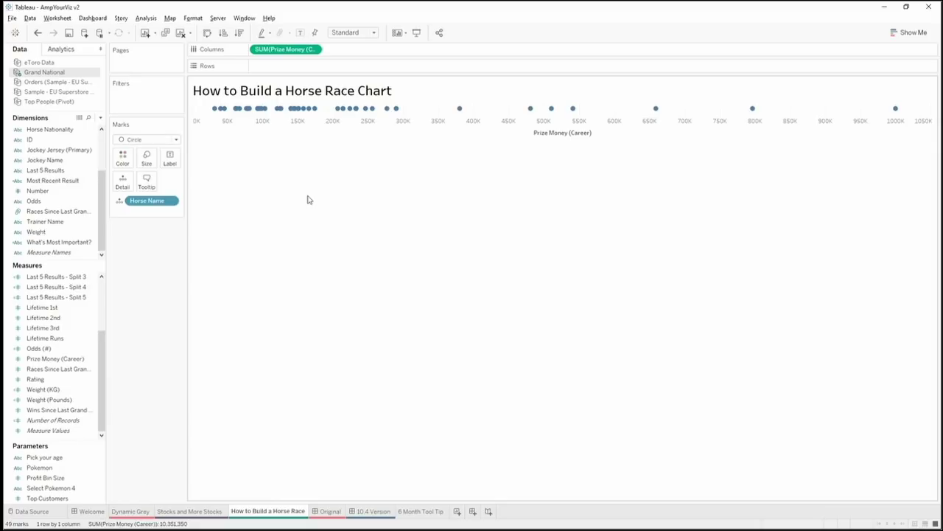
# Step: Add an INDEX() calculation to Rows and compute it using Horse Name
pyautogui.doubleClick(273, 66)
pyautogui.write('INDEX()')
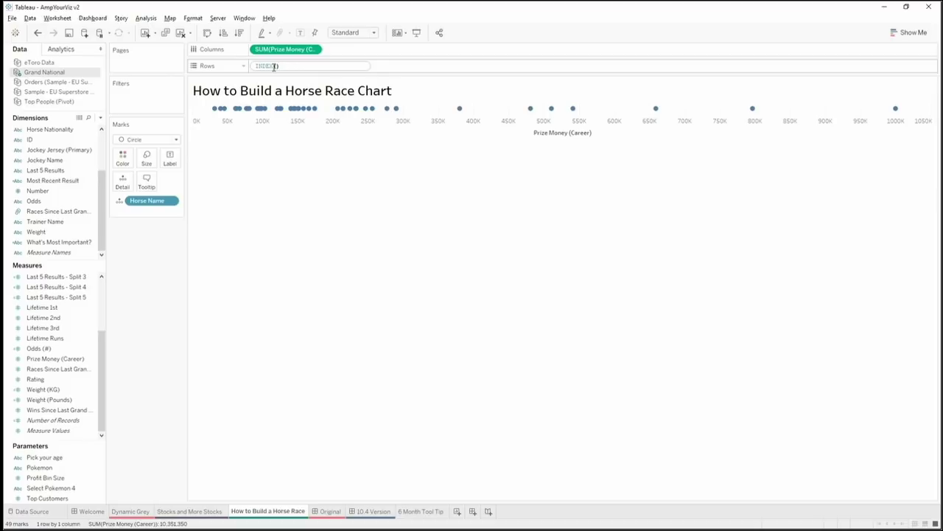
pyautogui.press('Return')
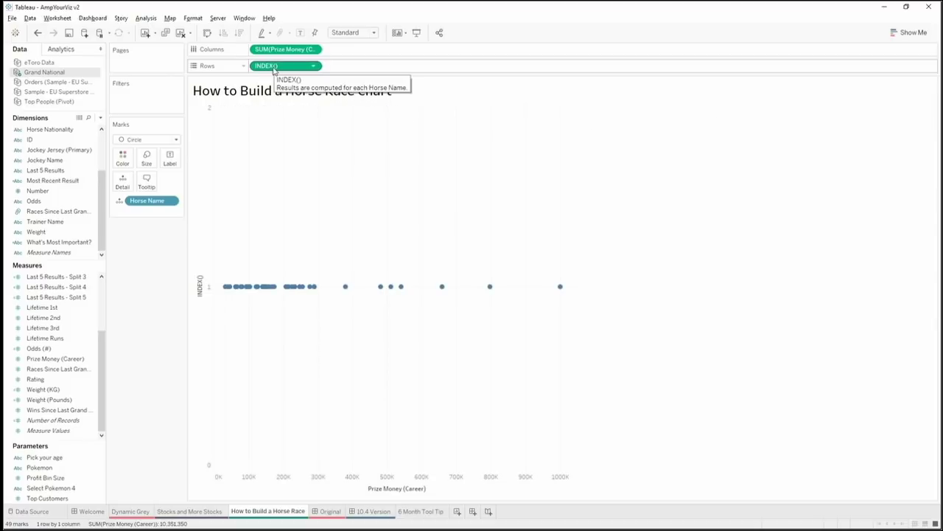
pyautogui.rightClick(273, 68)
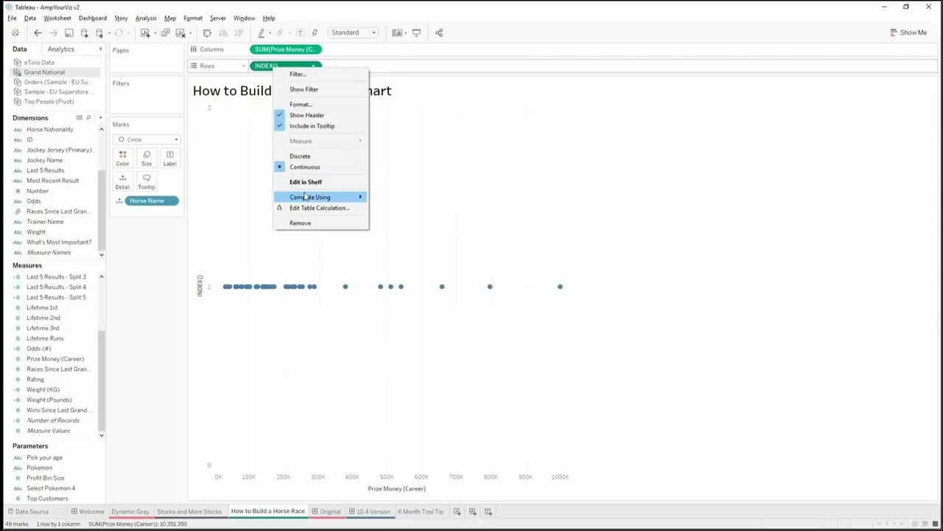
pyautogui.click(389, 219)
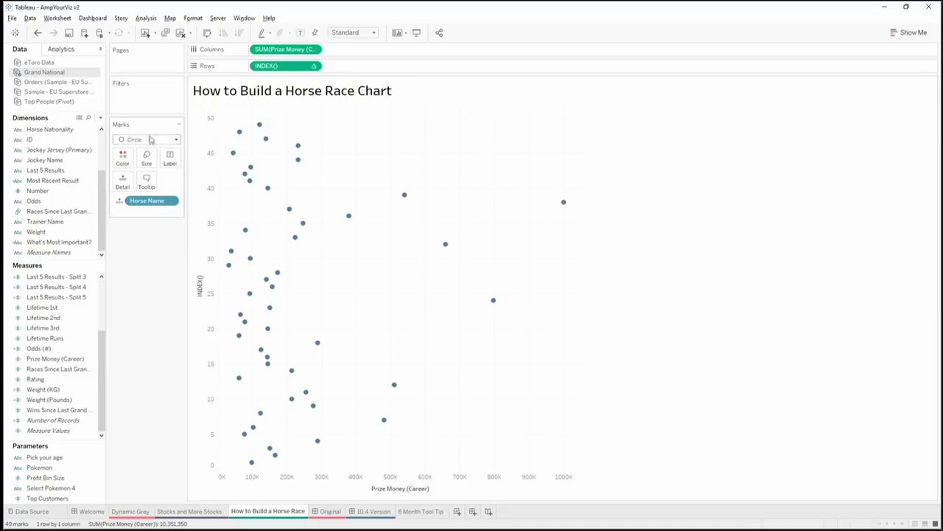
# Step: Change the mark type to Shape and, after viewing the shape palette dialog, assign Horse Name to the marks' shape
pyautogui.click(150, 142)
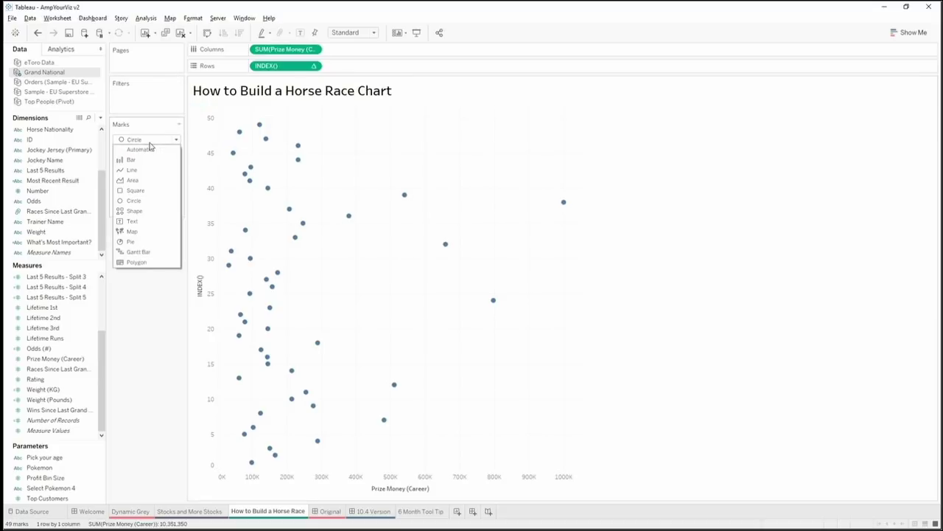
pyautogui.click(151, 211)
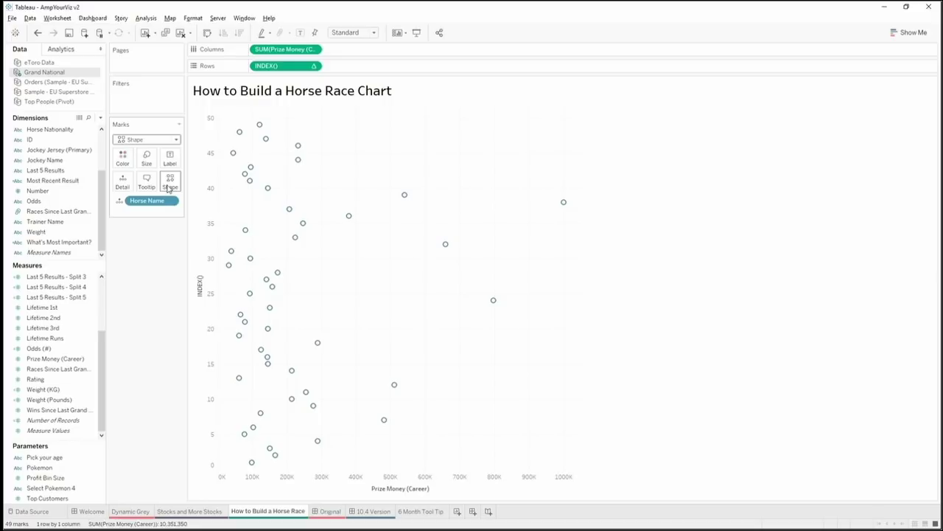
pyautogui.click(170, 181)
pyautogui.click(191, 250)
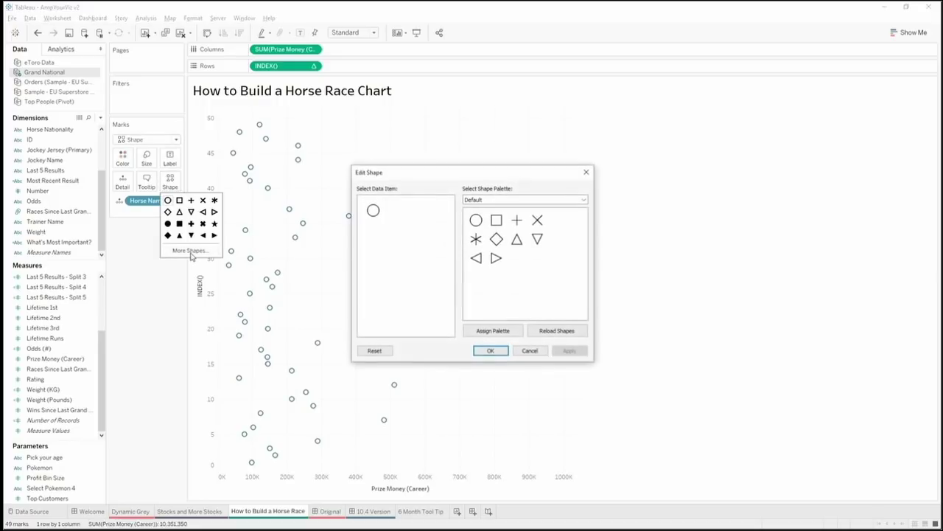
pyautogui.click(517, 351)
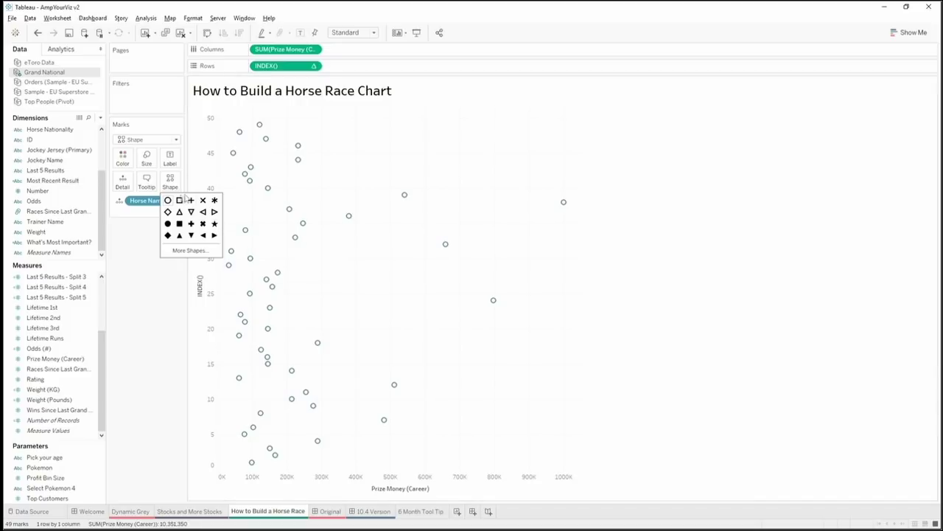
pyautogui.moveTo(150, 202); pyautogui.dragTo(170, 184)
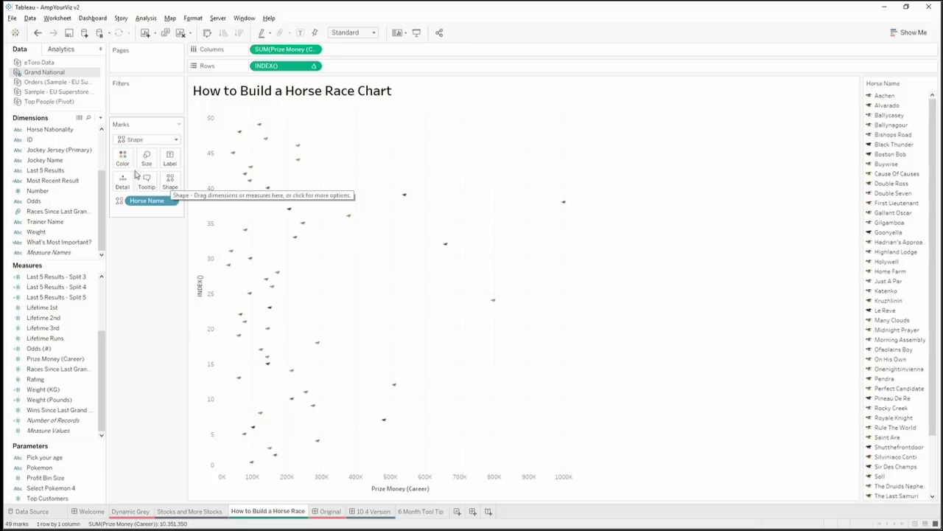
# Step: Enlarge the horse shapes to slightly below the maximum mark size
pyautogui.click(149, 156)
pyautogui.moveTo(165, 183); pyautogui.dragTo(225, 190)
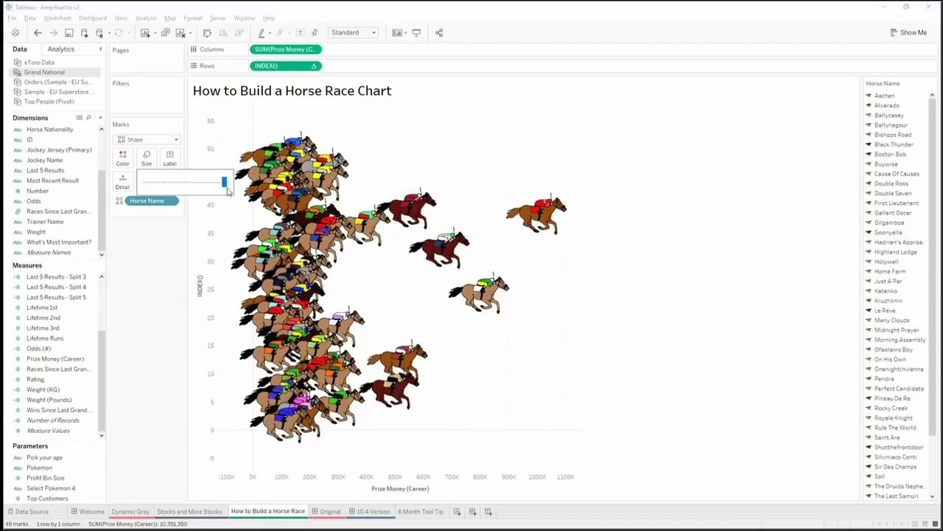
pyautogui.moveTo(225, 182); pyautogui.dragTo(220, 186)
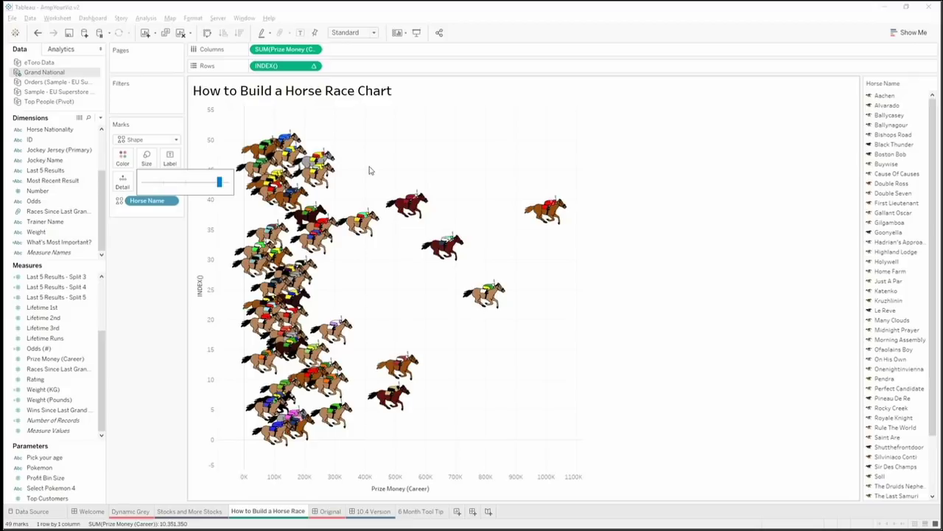
pyautogui.click(370, 170)
# Step: Set the worksheet's default background shading to the muted green swatch
pyautogui.rightClick(370, 171)
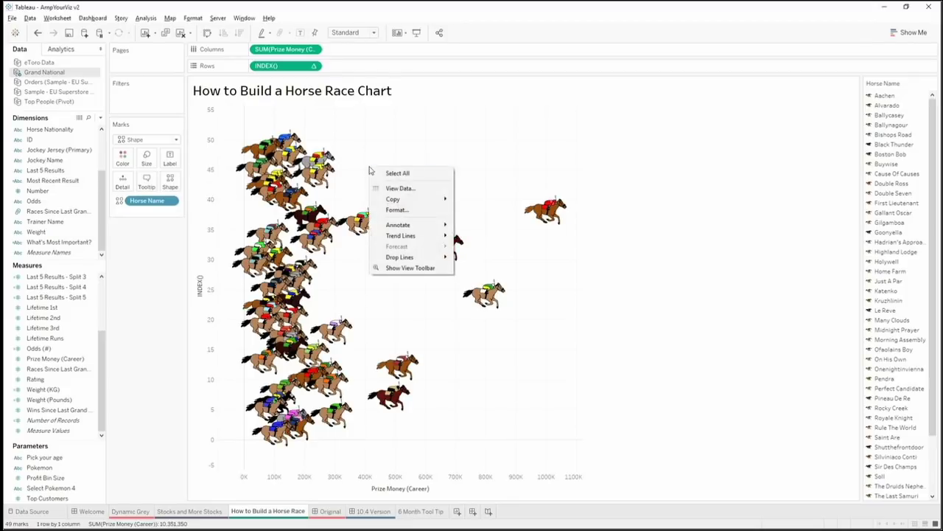
pyautogui.click(395, 213)
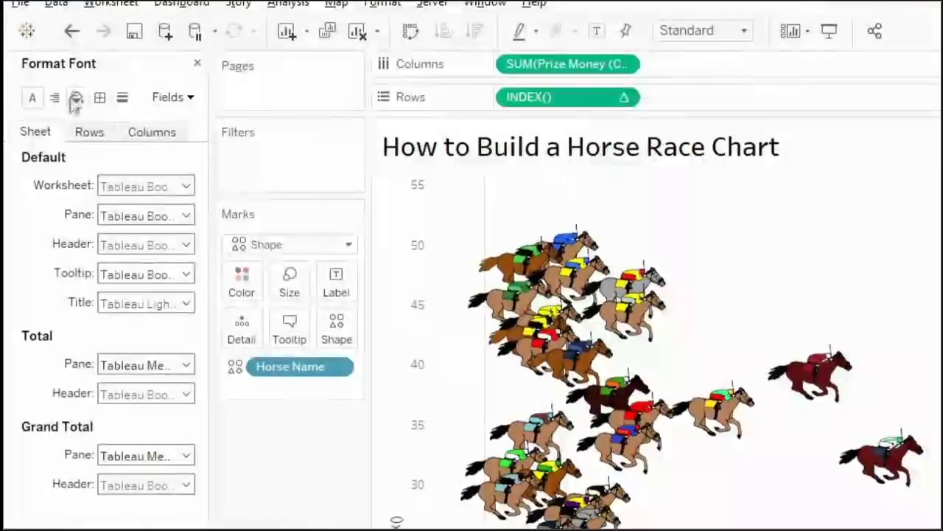
pyautogui.click(40, 66)
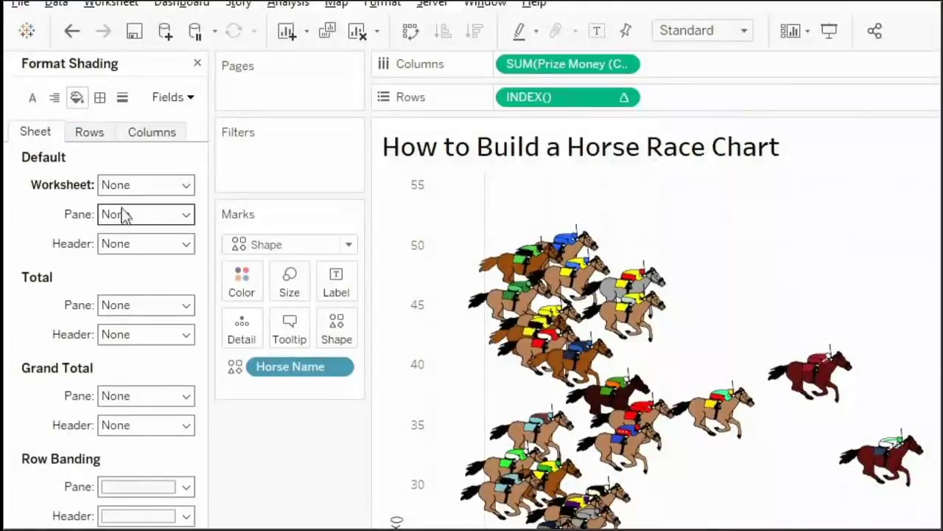
pyautogui.click(122, 185)
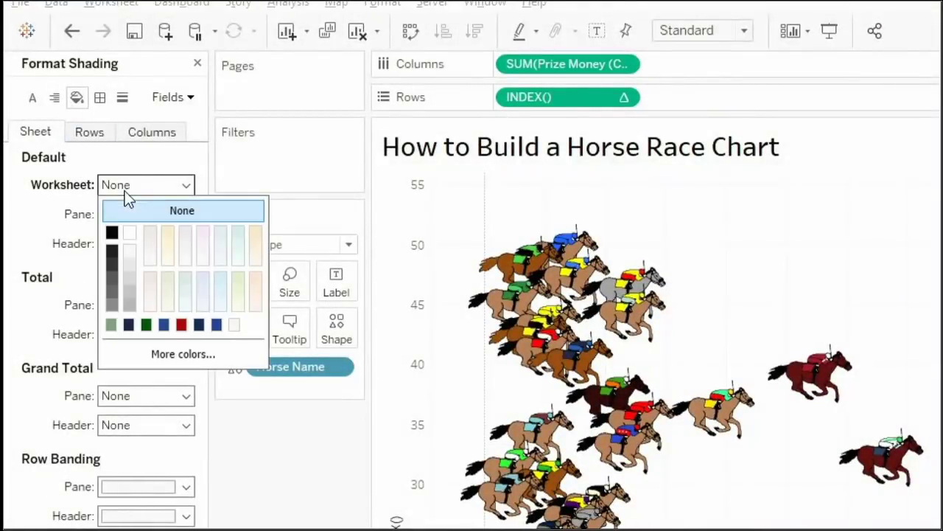
pyautogui.click(111, 325)
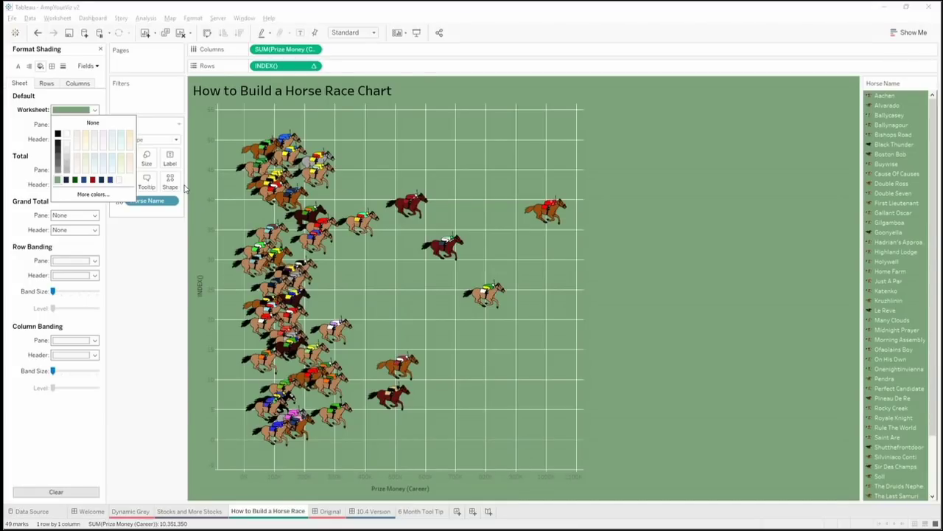
pyautogui.click(185, 188)
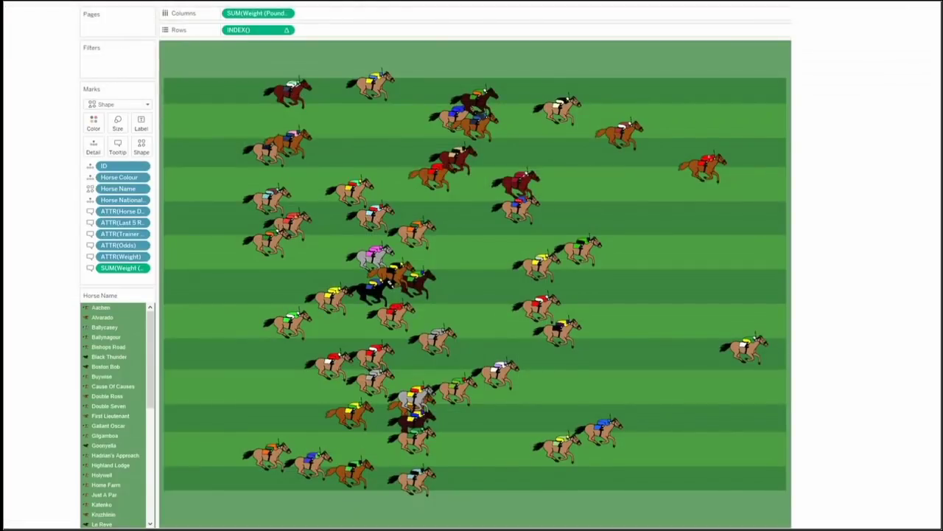